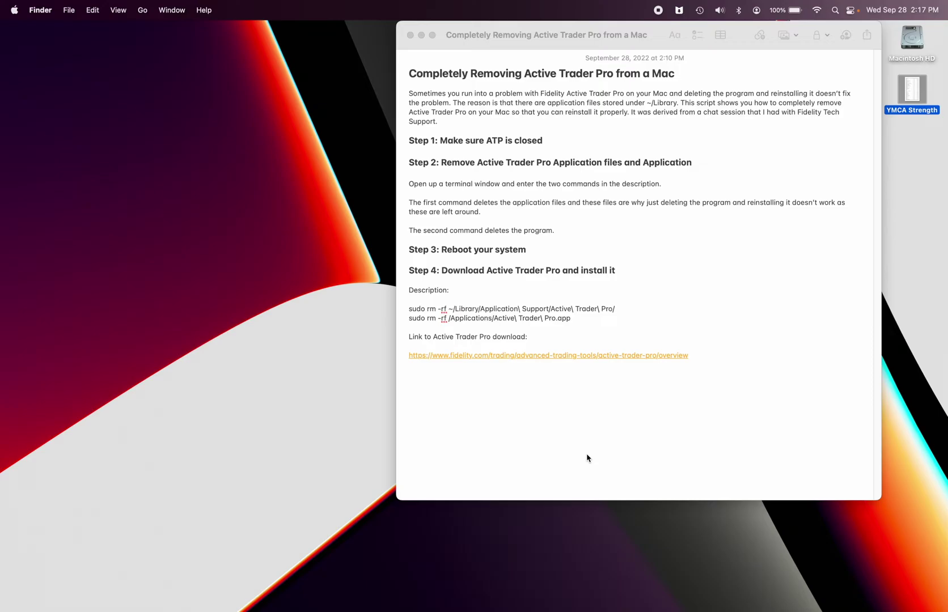
Open the Utilities folder from Macintosh HD's Applications folder.
double_click(914, 39)
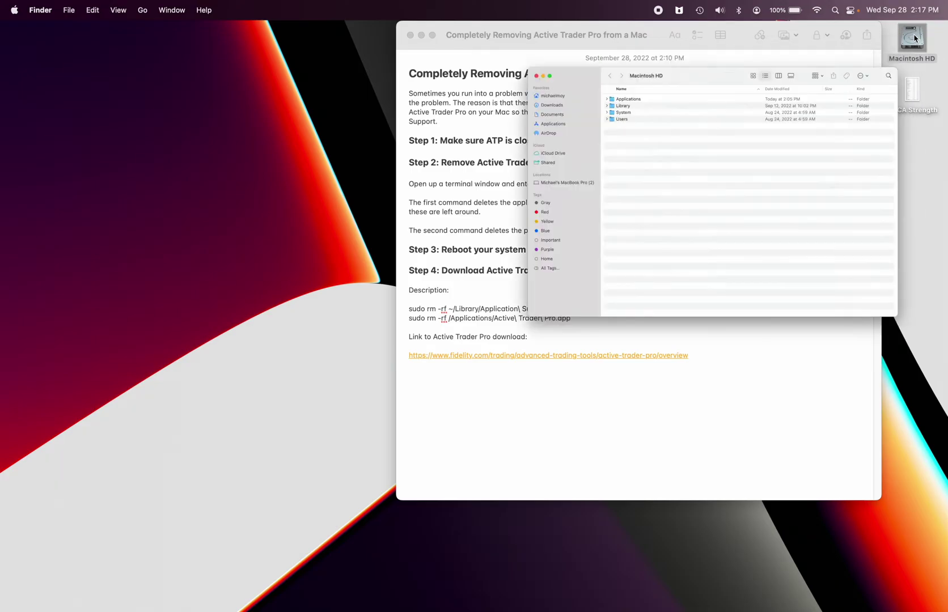
drag(508, 114, 342, 60)
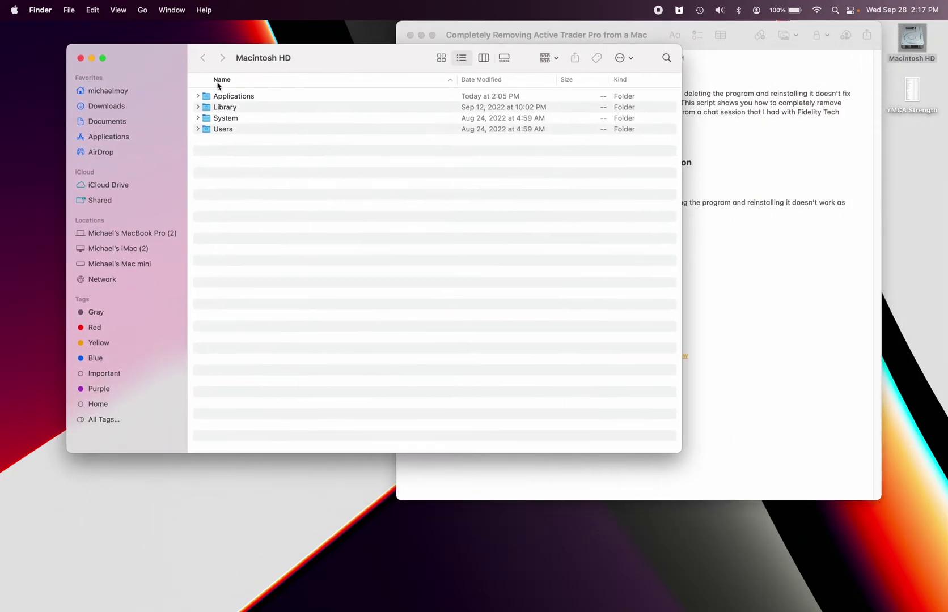
click(111, 137)
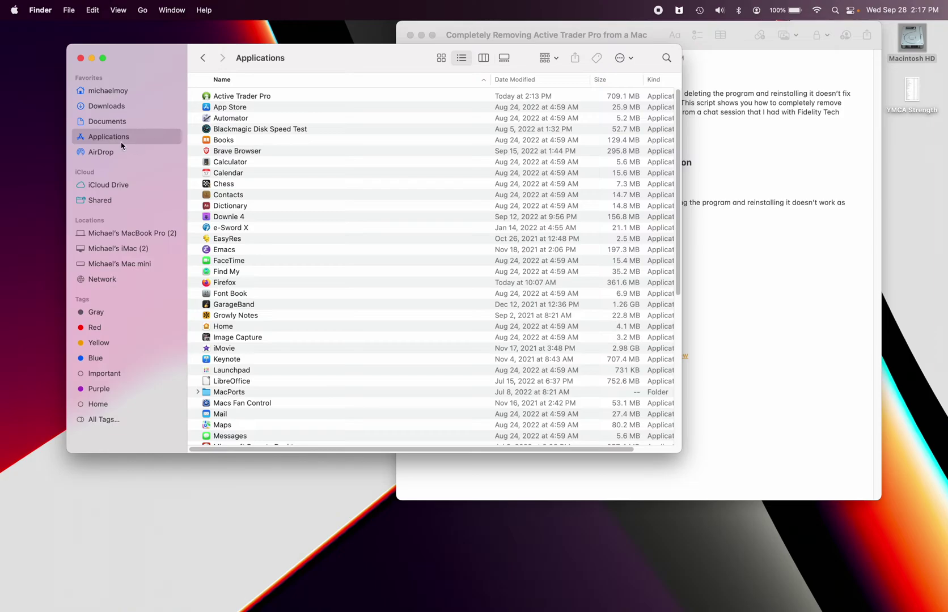
scroll(266, 301, down, 10)
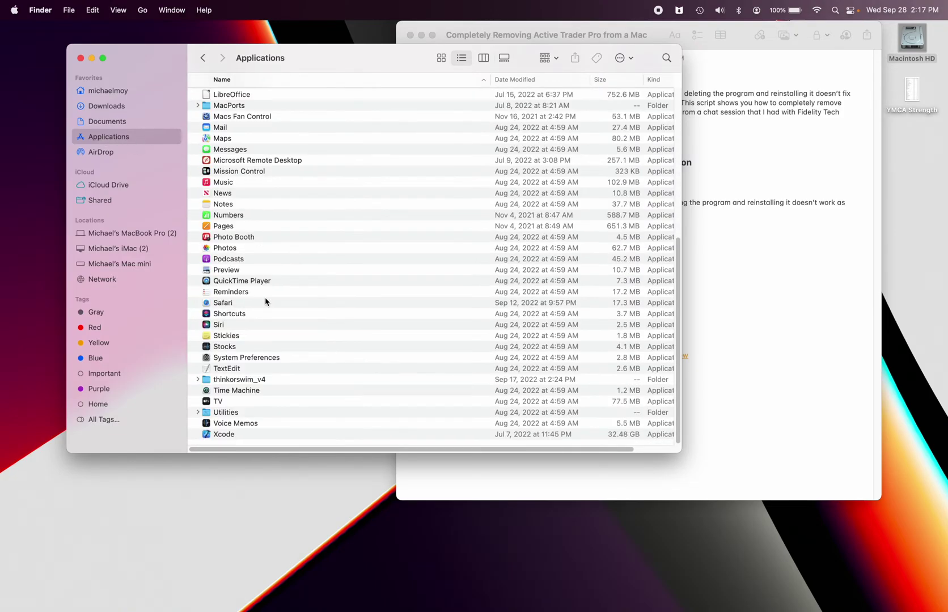
double_click(225, 413)
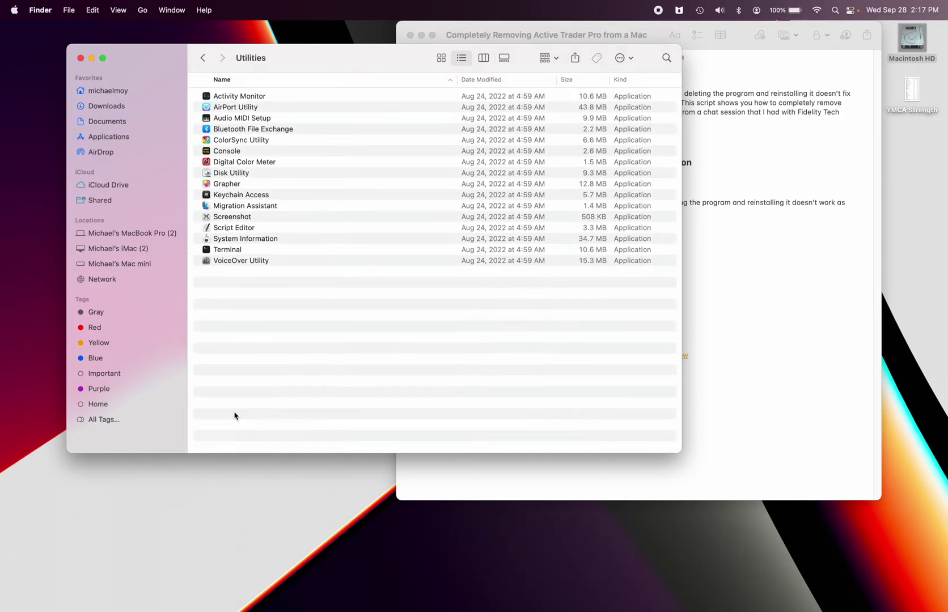
Launch Terminal from Utilities and close the Utilities Finder window.
double_click(227, 249)
drag(247, 117, 245, 33)
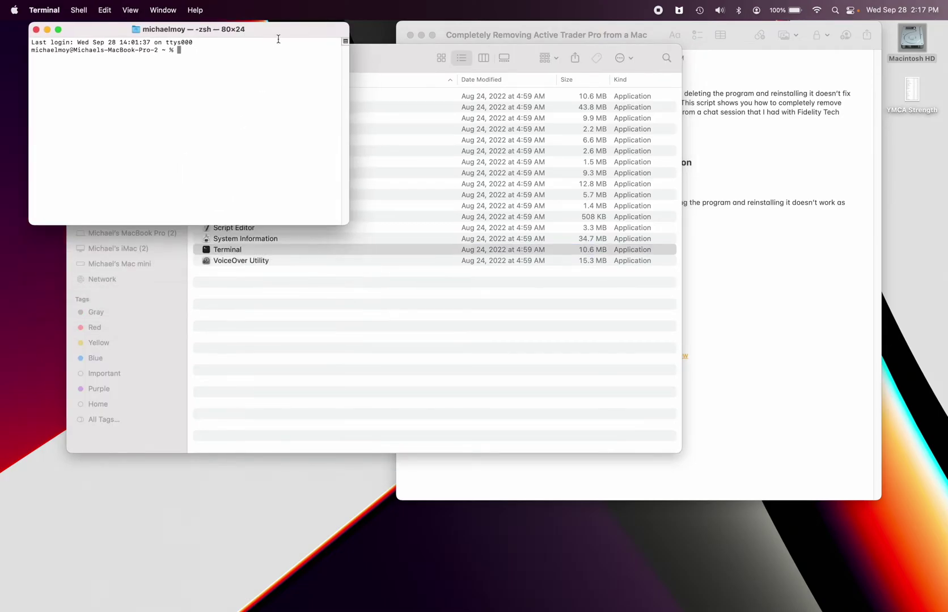
click(370, 59)
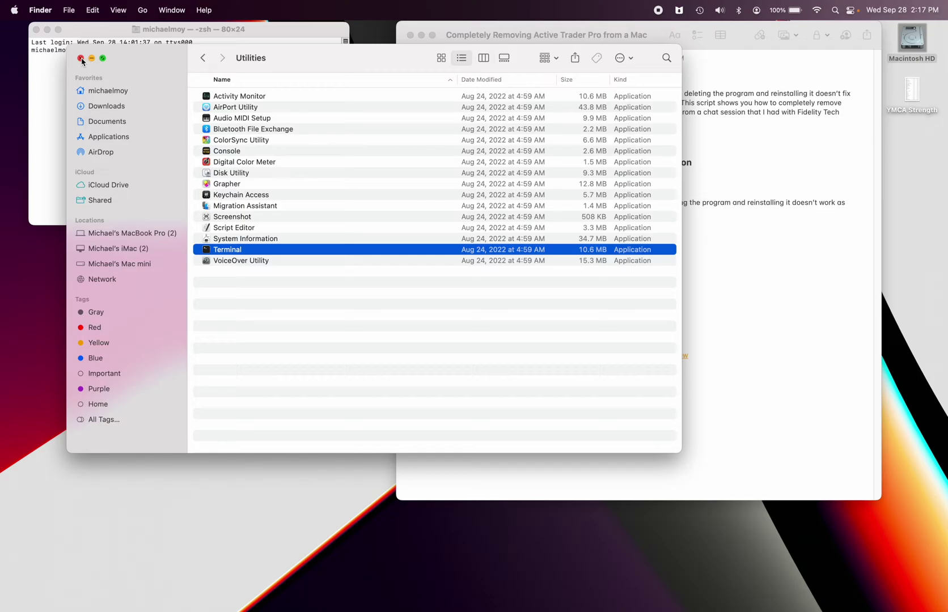
drag(170, 62, 234, 135)
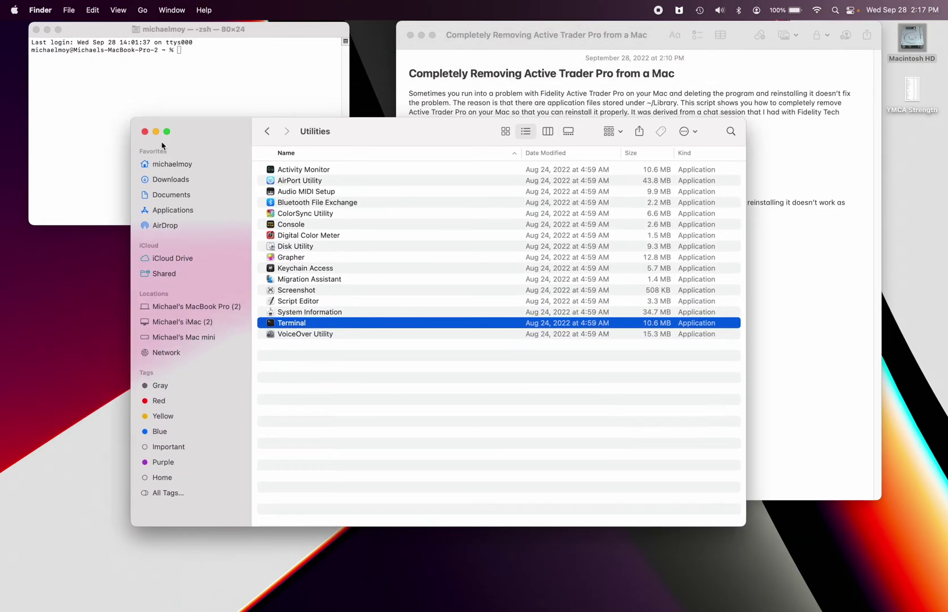
click(145, 134)
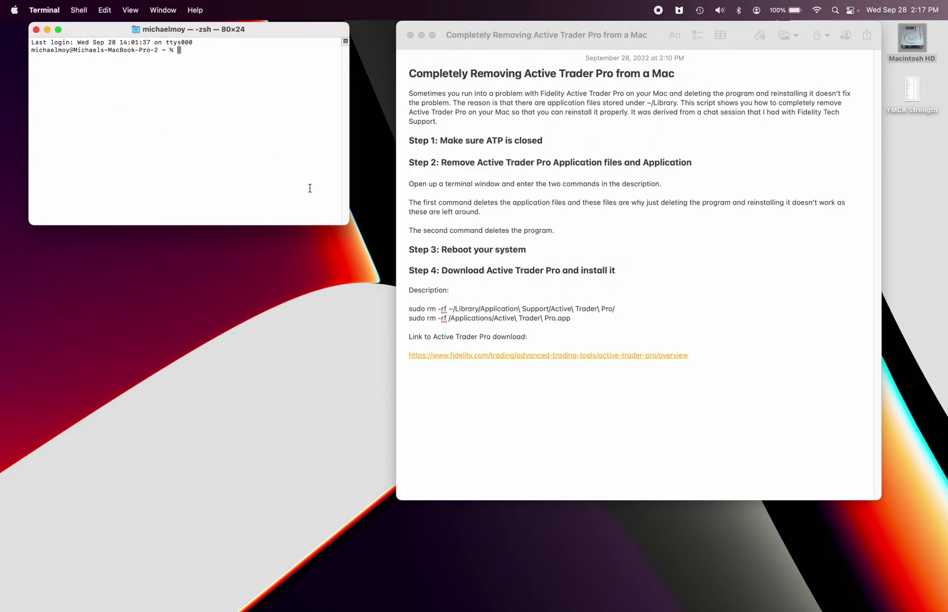
Resize the Terminal window to 99x30 and bring the Notes guide forward.
drag(344, 223, 419, 272)
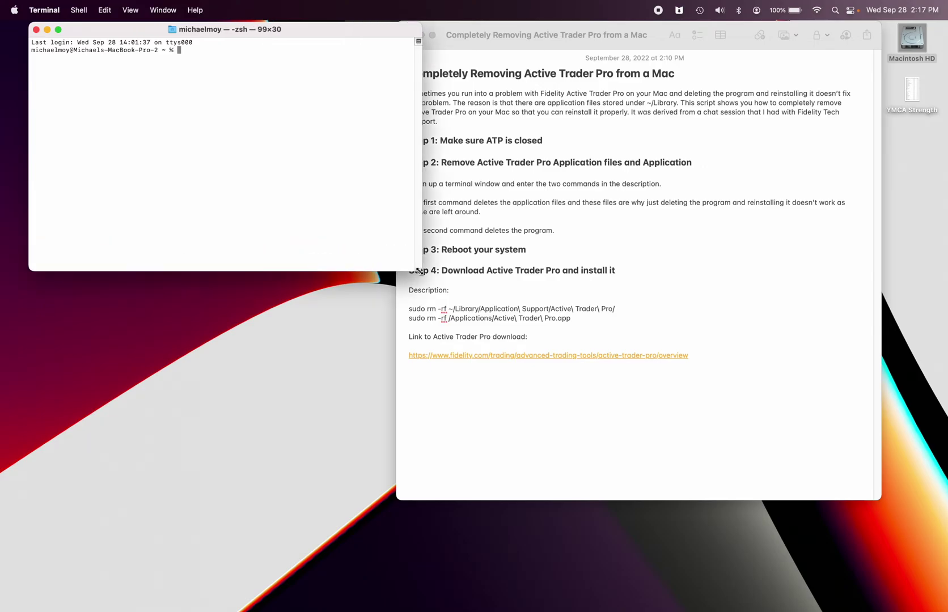
click(534, 318)
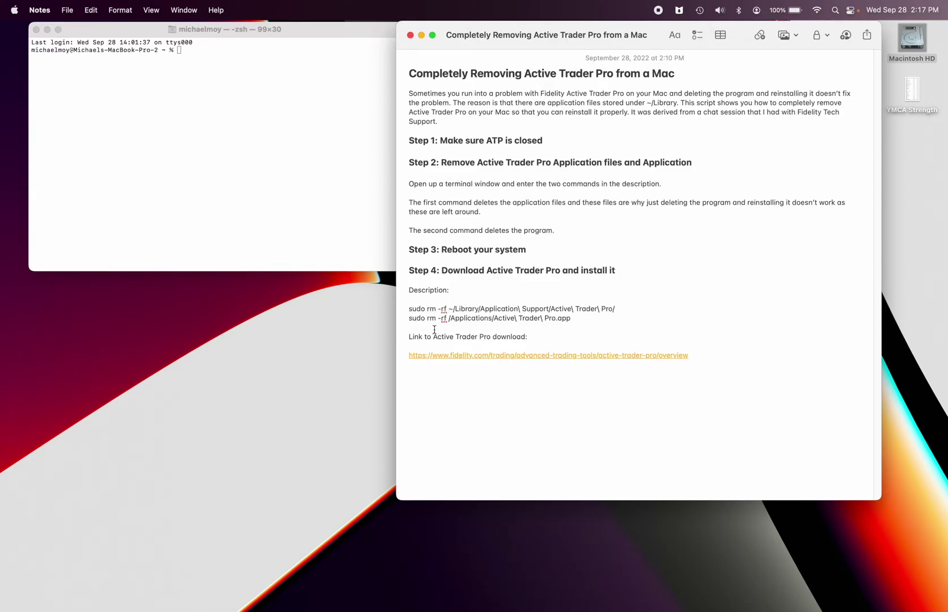
Copy the note's first sudo rm -rf command and paste it into Terminal.
triple_click(476, 308)
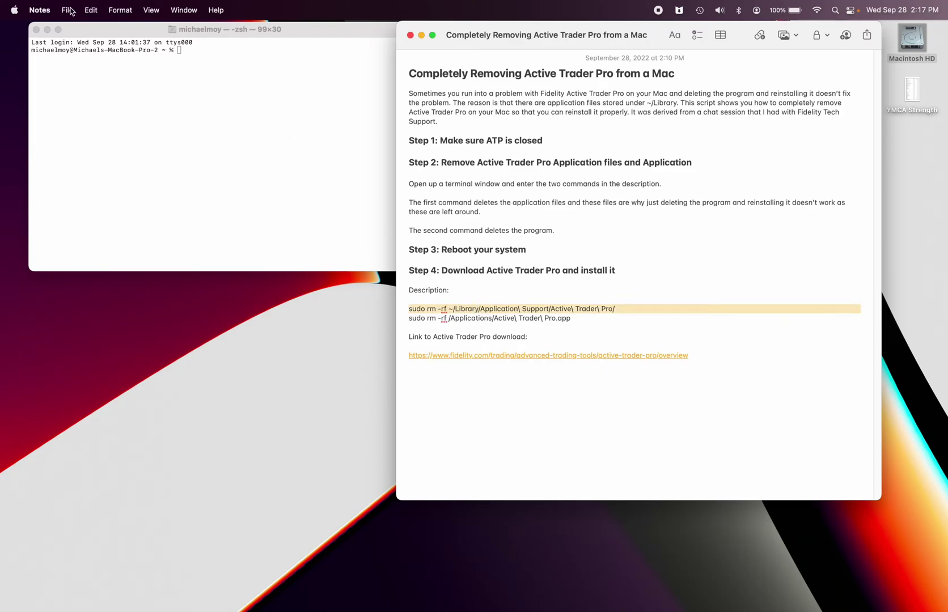
click(91, 10)
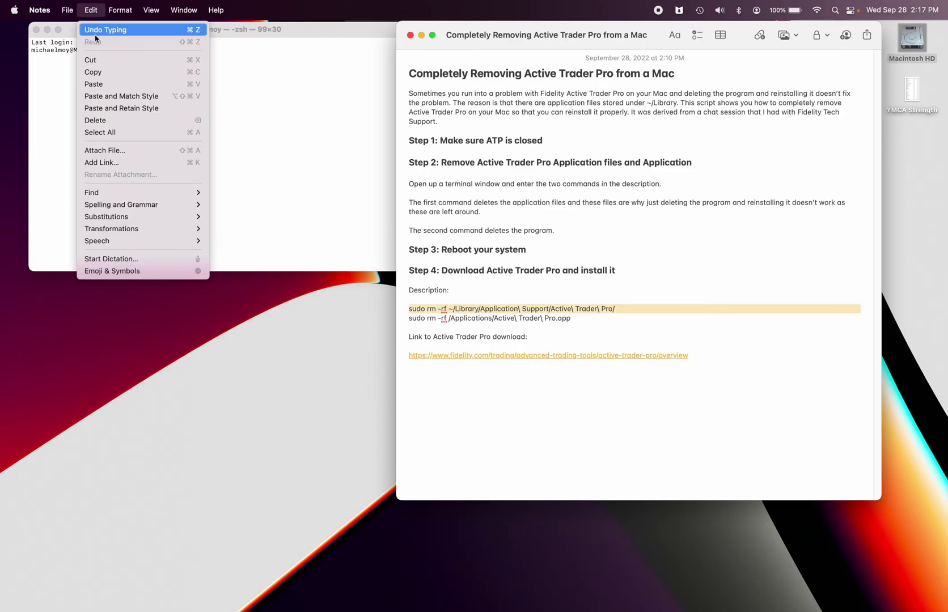
click(104, 74)
click(125, 89)
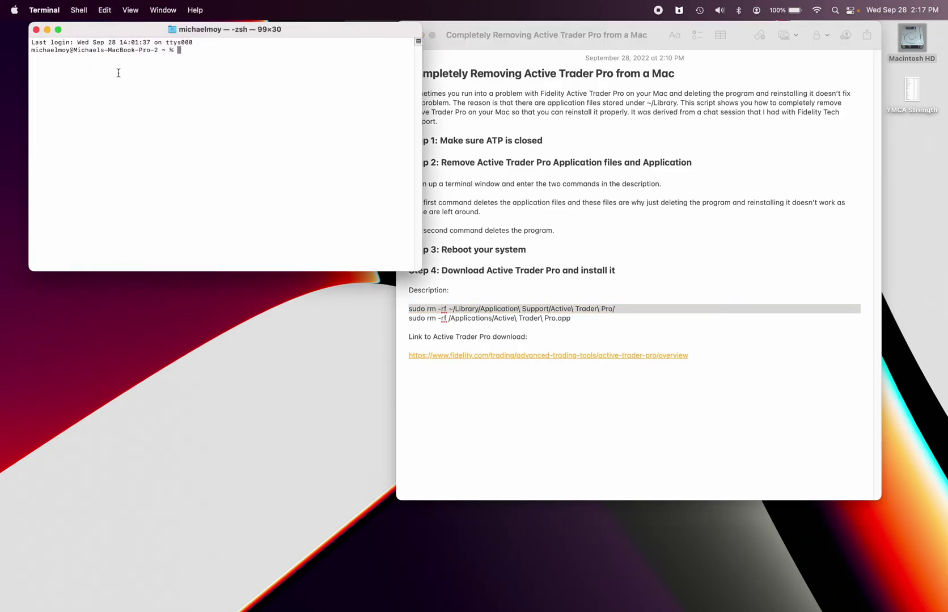
click(105, 10)
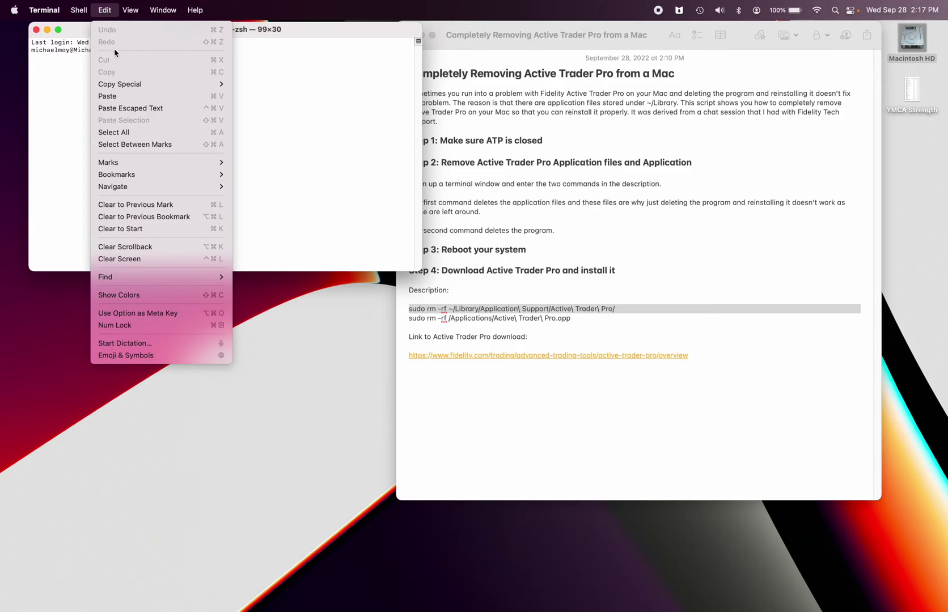
click(108, 96)
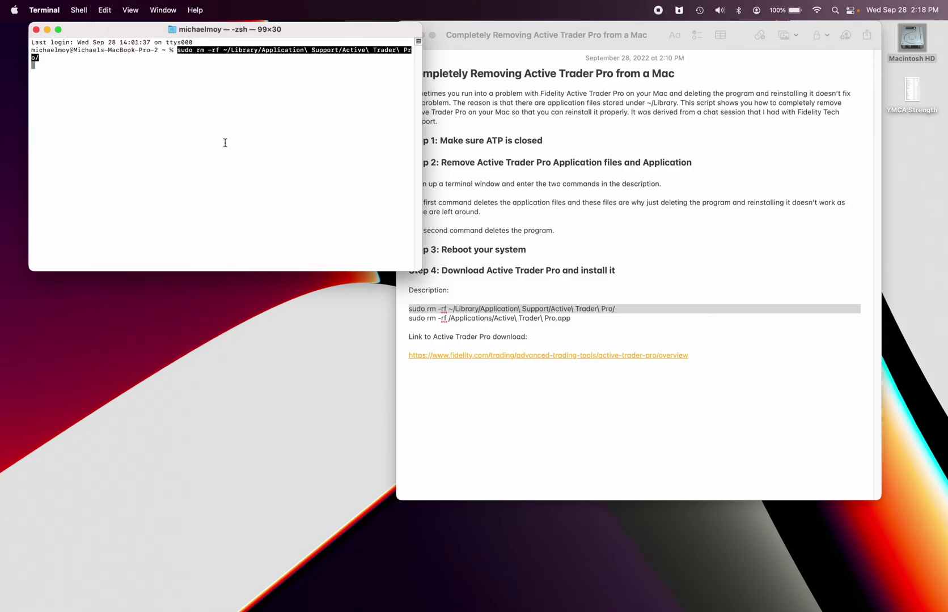
Run the support-files deletion with the admin password and enlarge Terminal further.
key(Return)
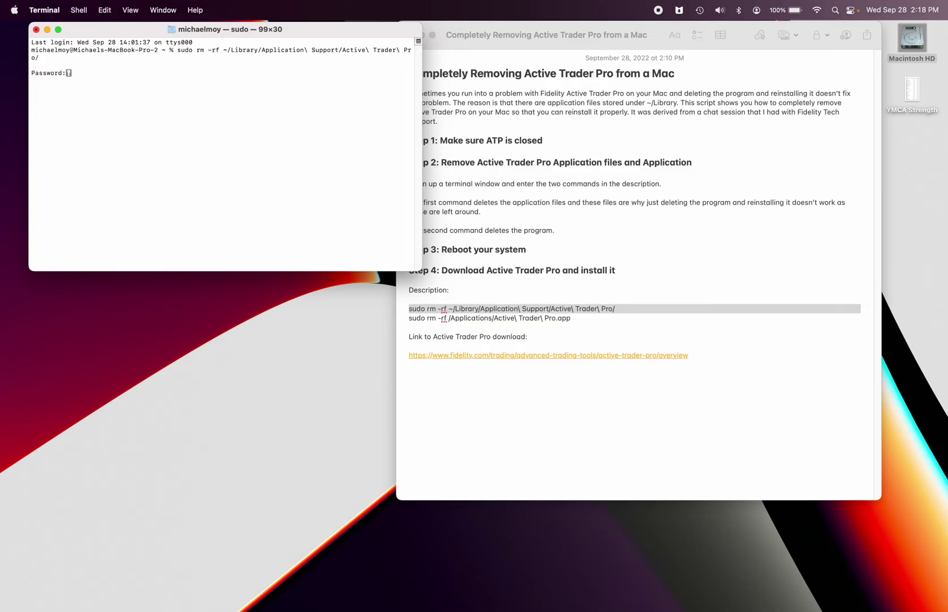
key(Return)
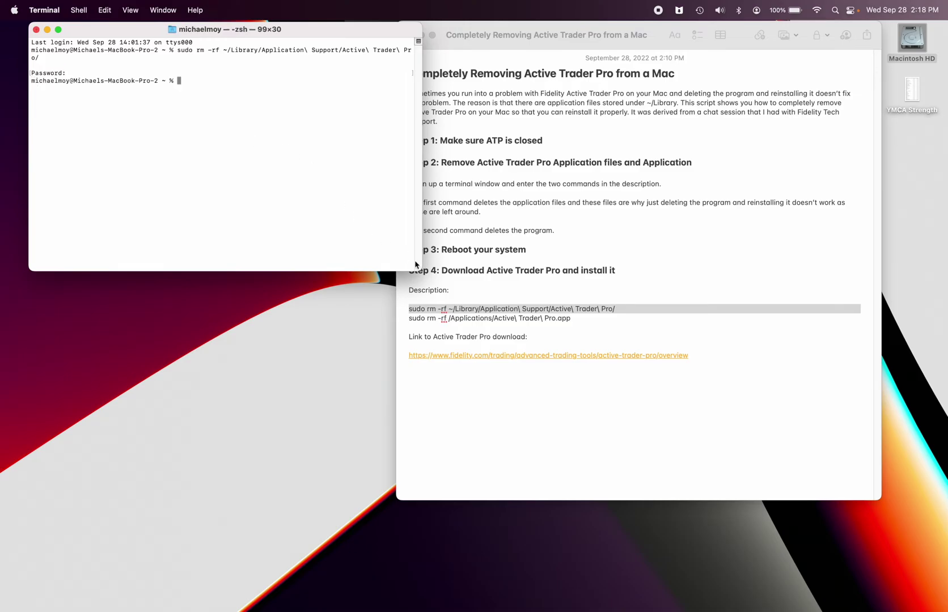
drag(416, 263, 535, 311)
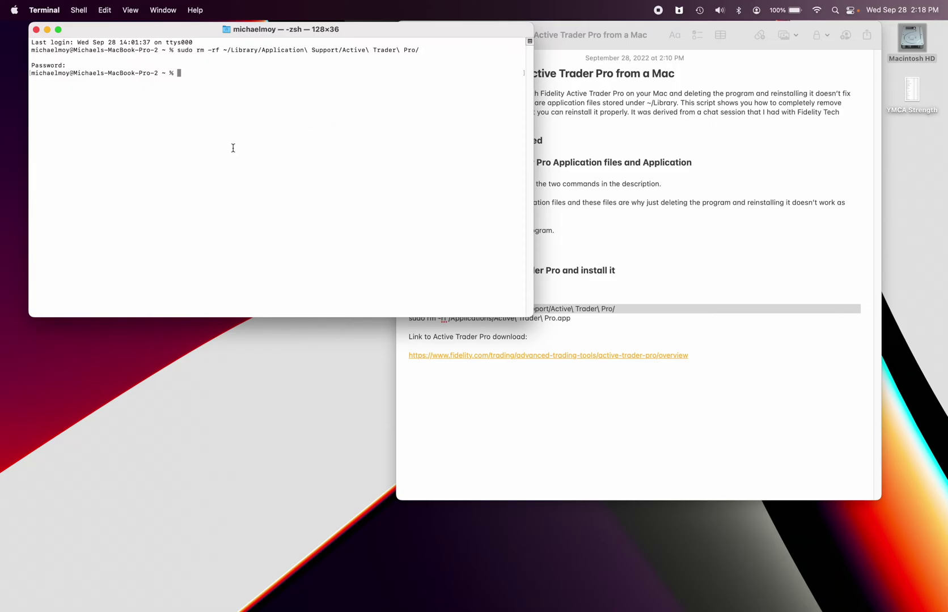
Show Macintosh HD's Applications folder with Active Trader Pro still listed, placed lower on screen.
click(576, 445)
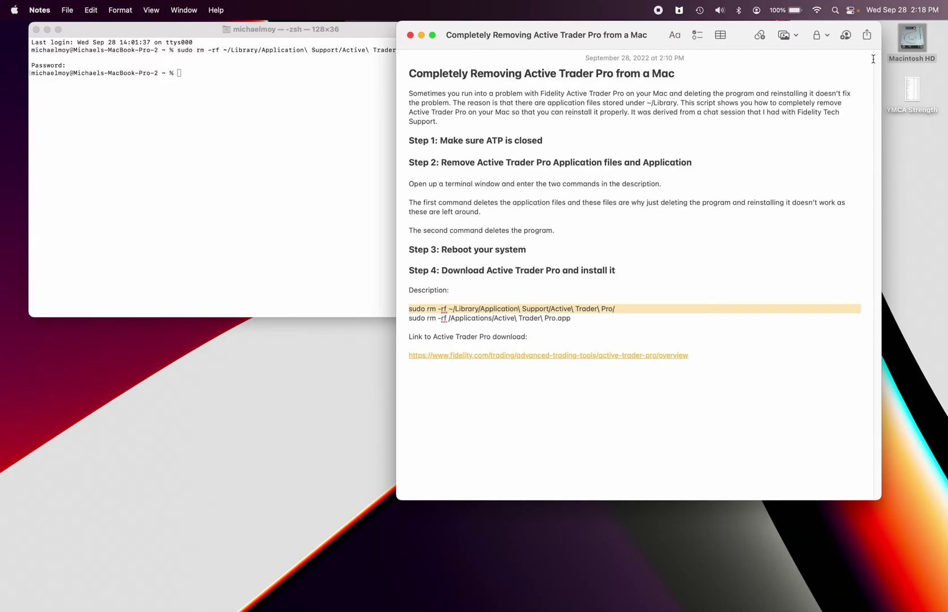
double_click(910, 43)
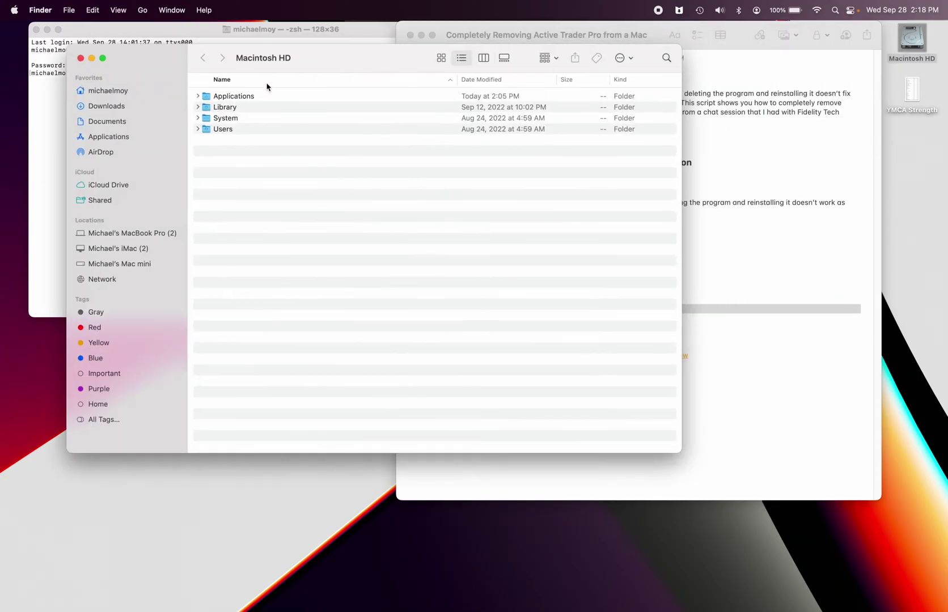
click(108, 137)
scroll(257, 195, up, 5)
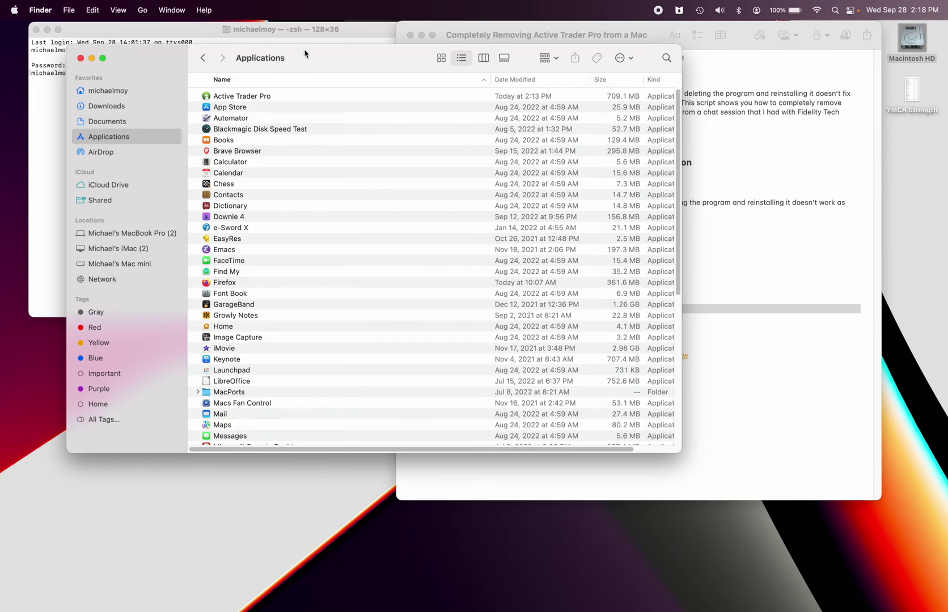
drag(311, 49, 321, 275)
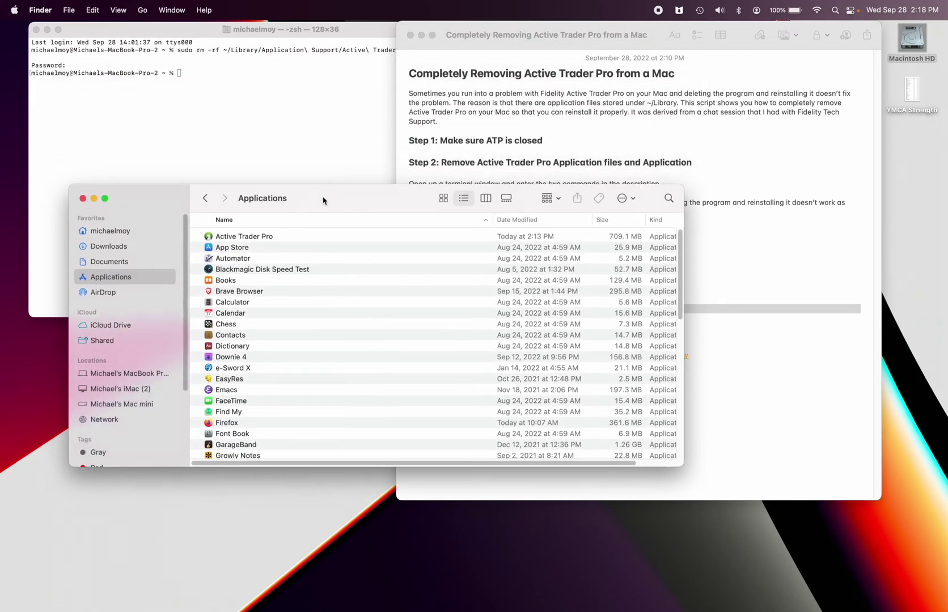
Copy the note's second sudo rm command and paste it, unrun, at the Terminal prompt.
click(825, 427)
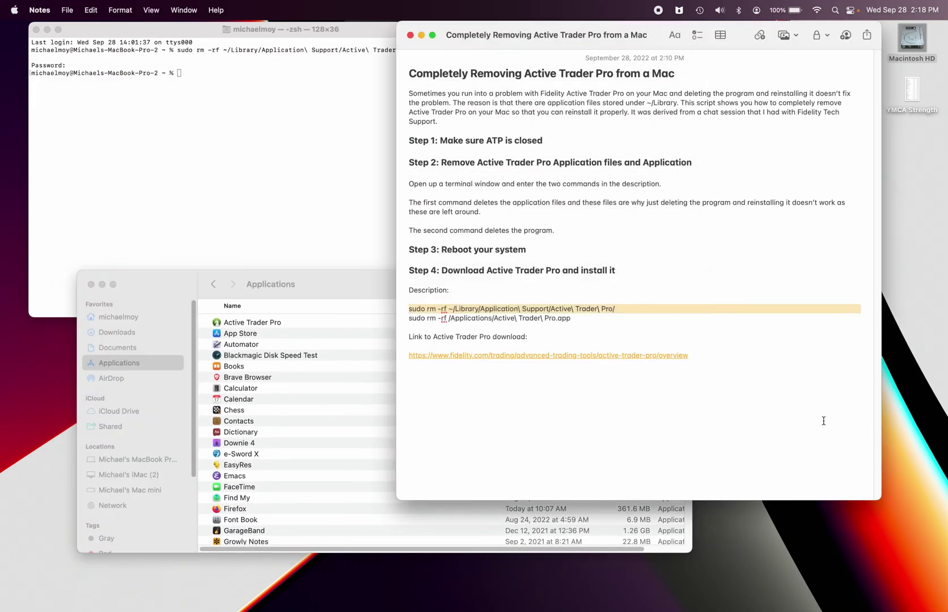
click(539, 318)
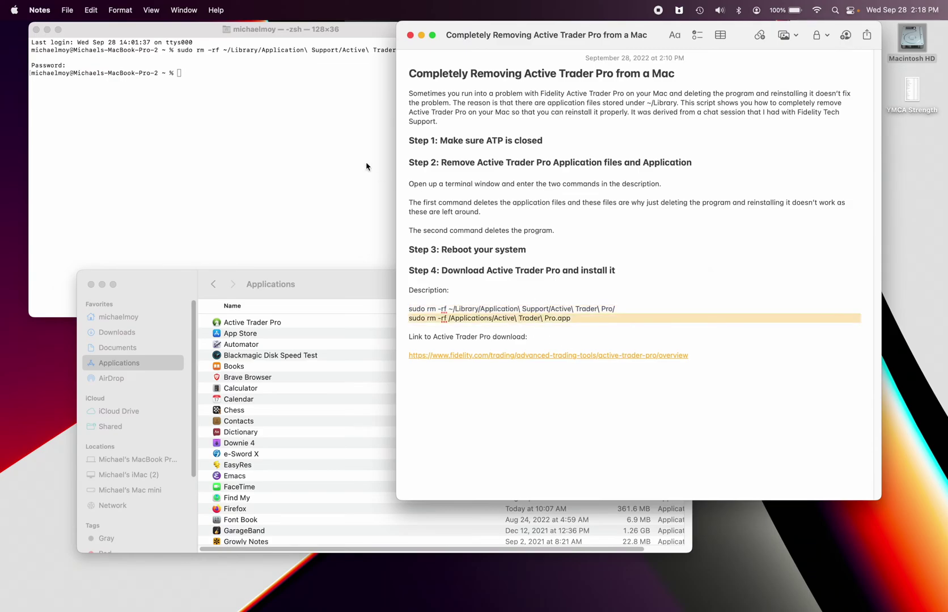
click(91, 10)
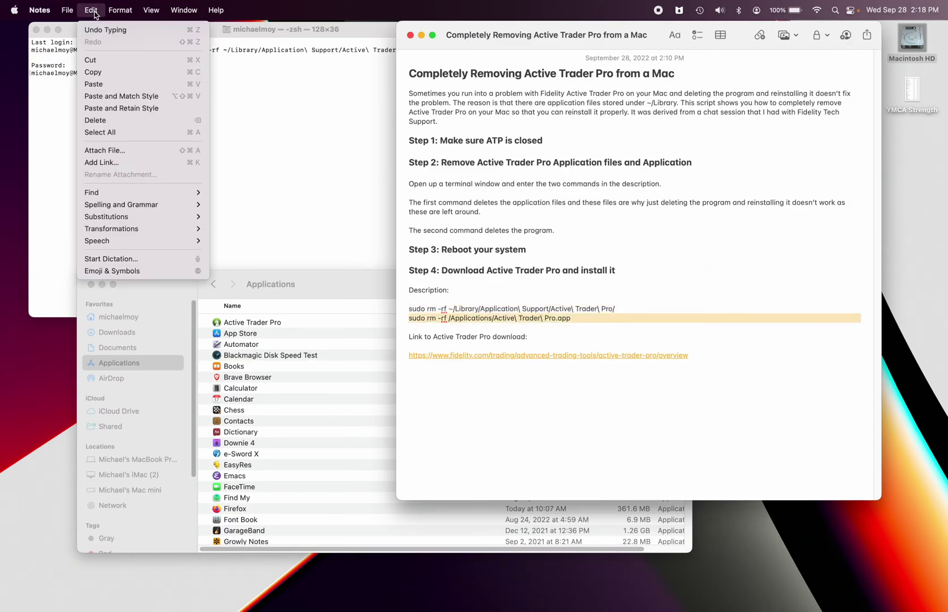
click(93, 72)
click(123, 108)
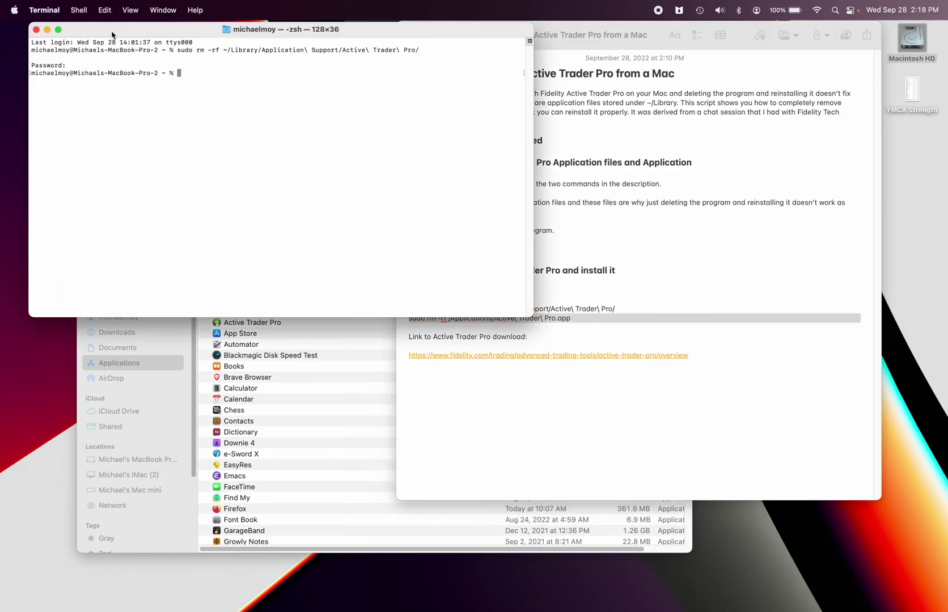
click(104, 9)
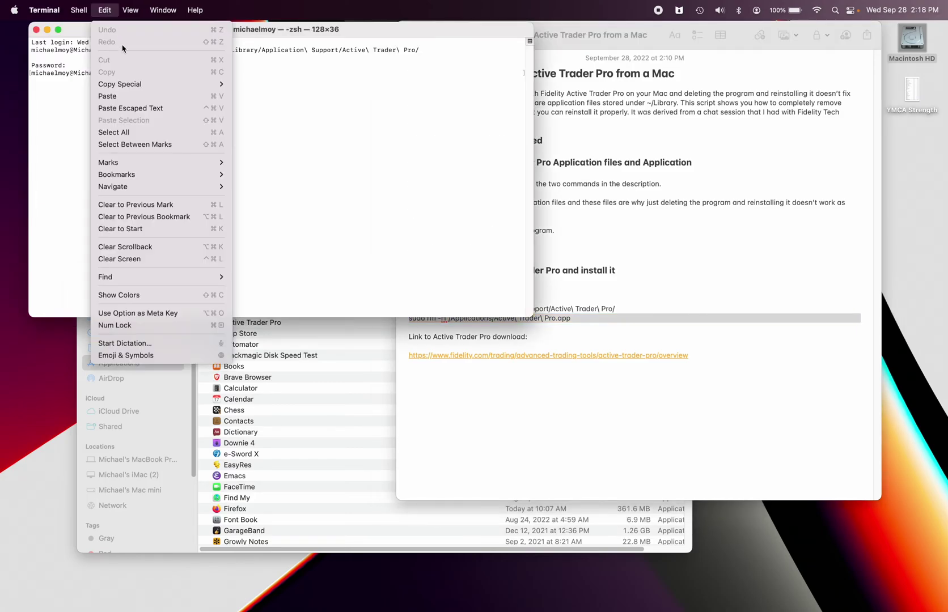
click(107, 96)
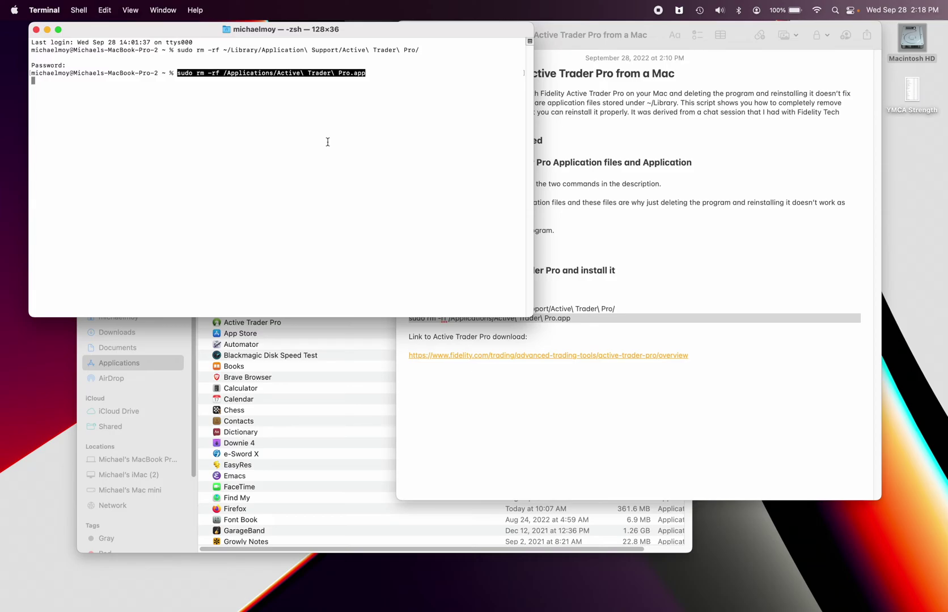
Move the Applications window aside and run the command deleting Active Trader Pro.app.
click(207, 440)
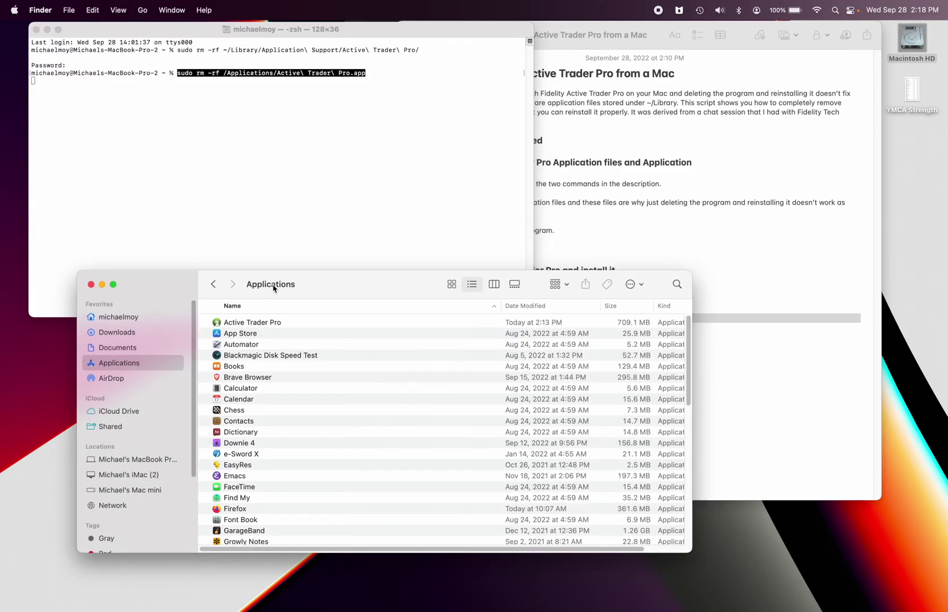
drag(274, 288, 410, 345)
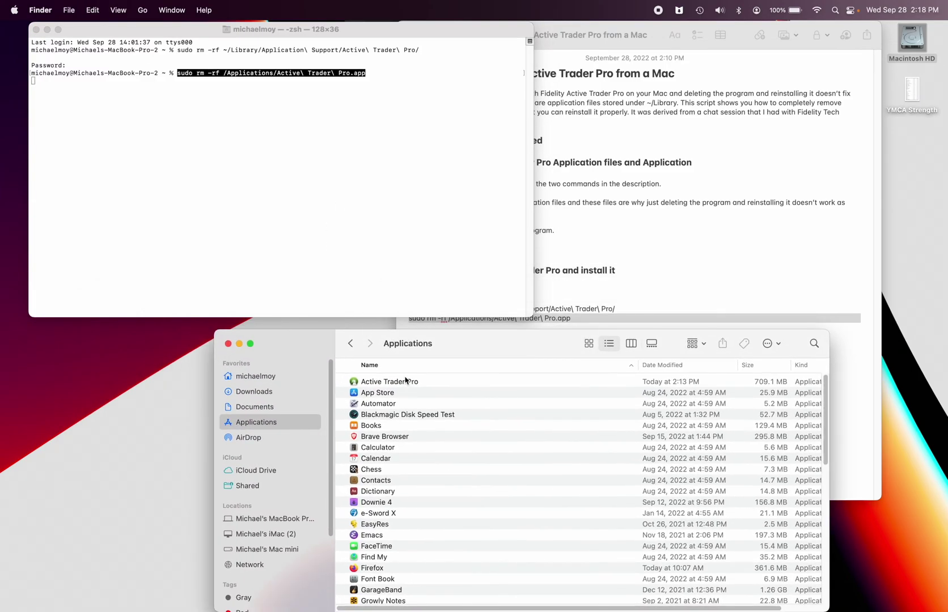
click(226, 137)
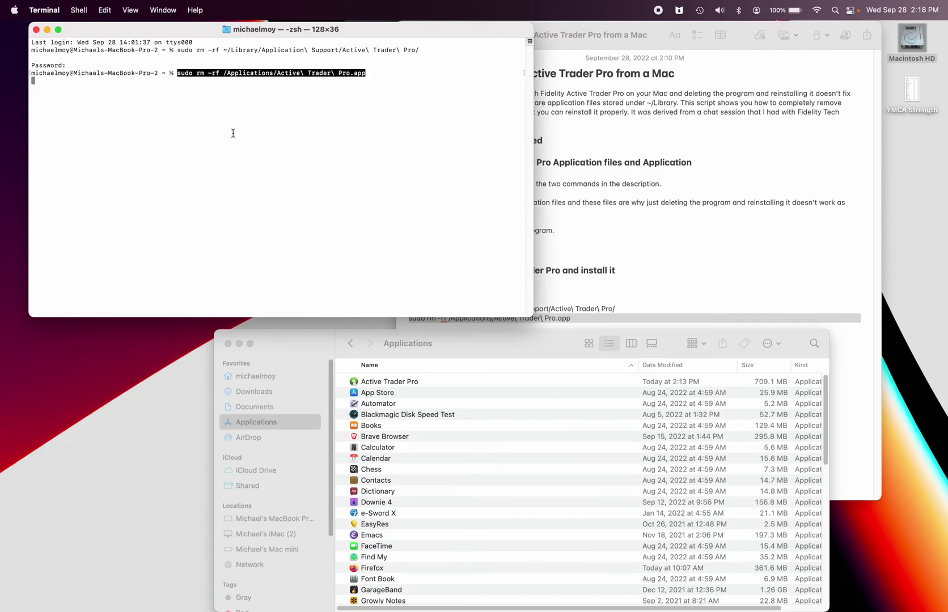
key(Return)
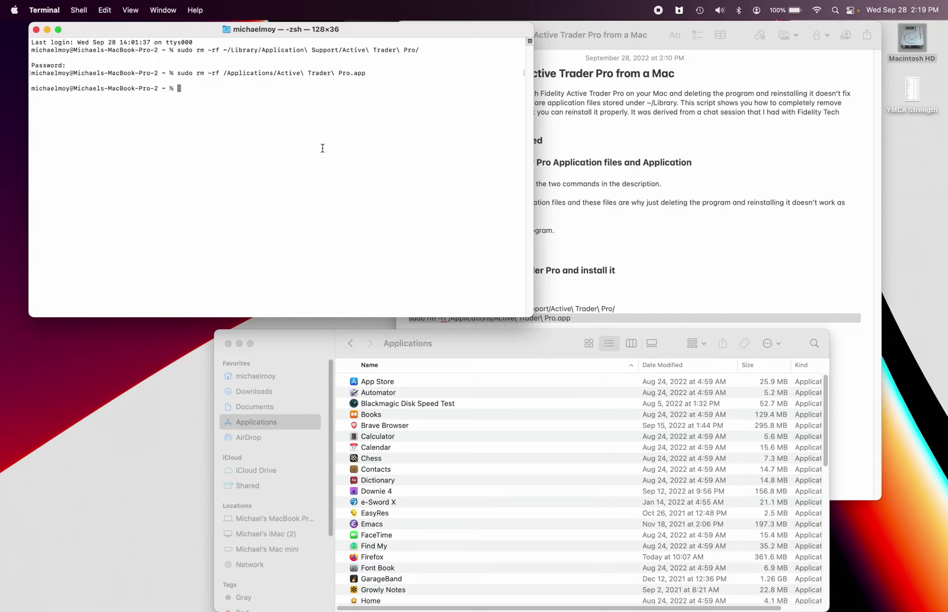
Reactivate the Notes removal guide, nudge Terminal left, and deselect the second command.
click(713, 266)
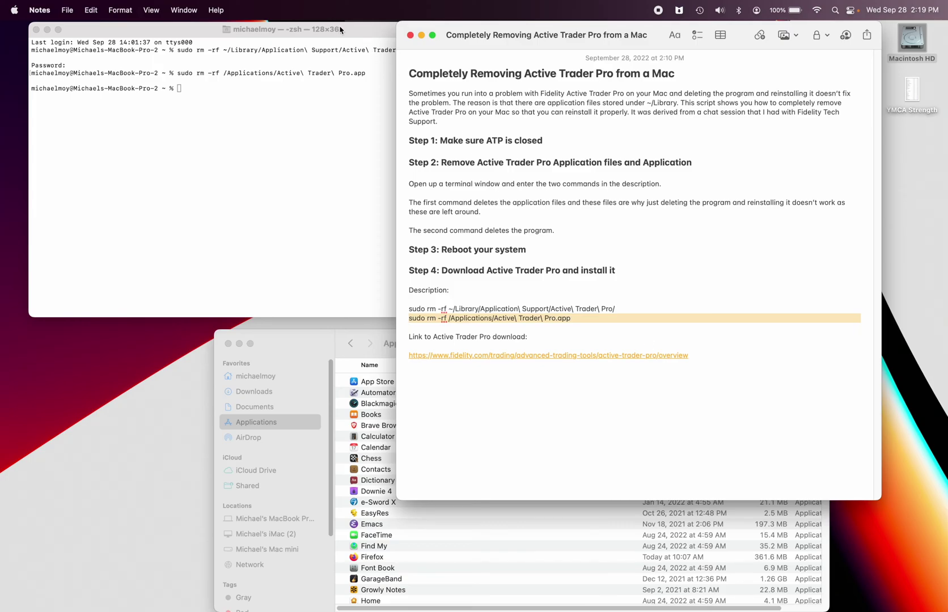
drag(343, 30, 311, 19)
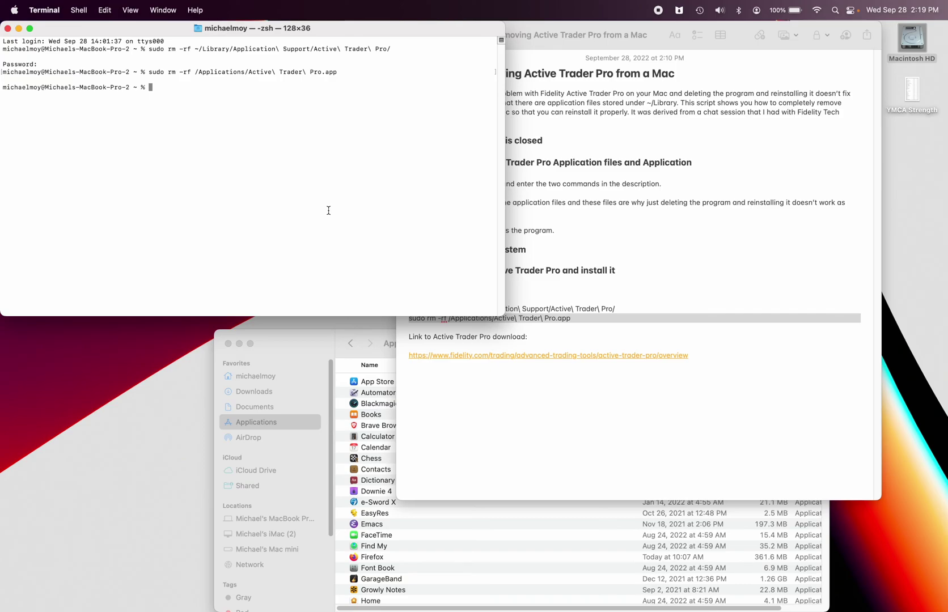
click(718, 418)
click(718, 417)
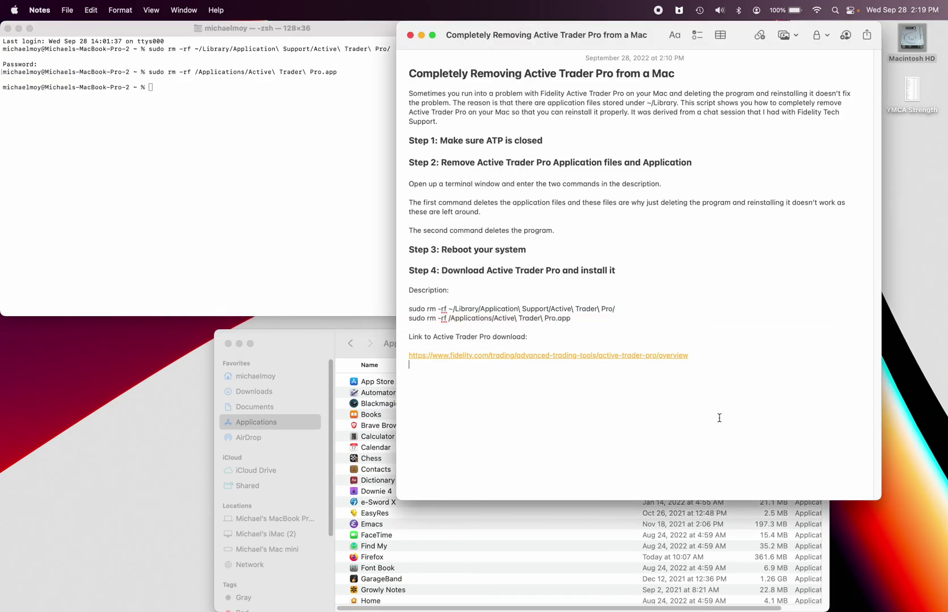